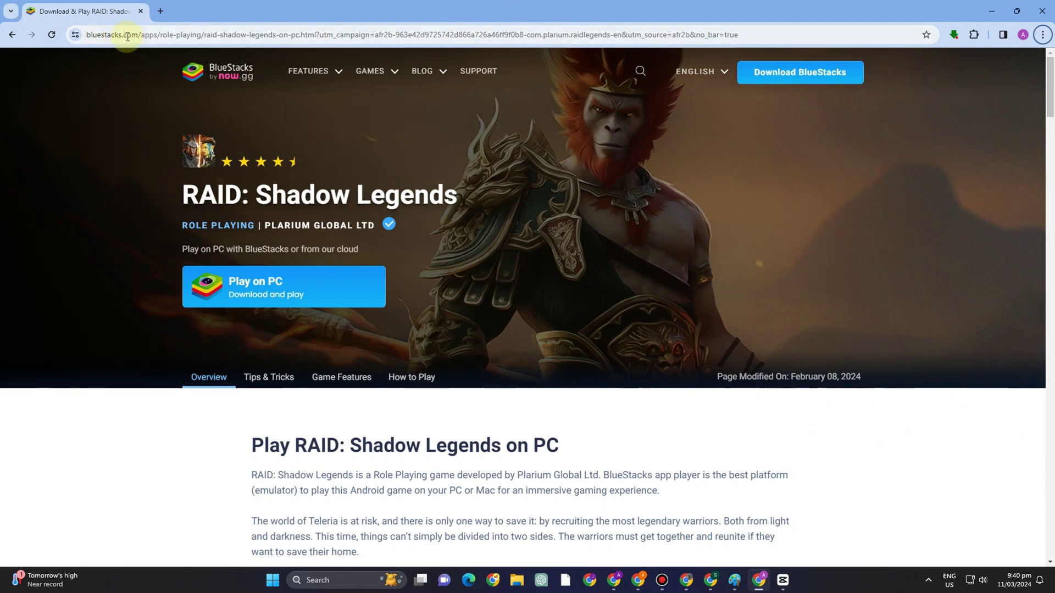
# Download the BlueStacks installer in Chrome and check the finished file in the downloads list
pyautogui.click(799, 74)
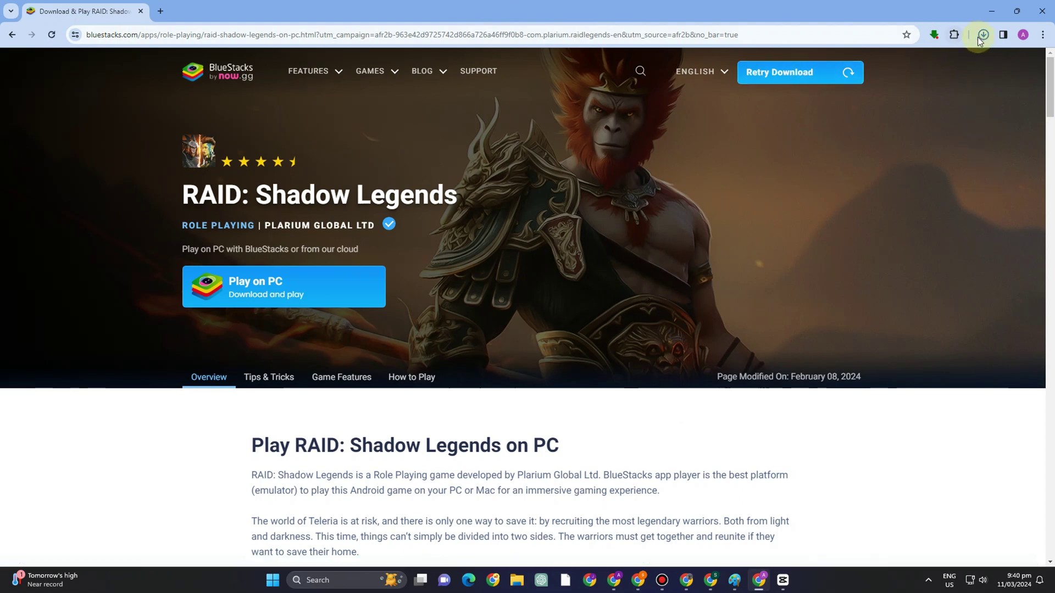
pyautogui.click(981, 38)
pyautogui.moveTo(952, 67)
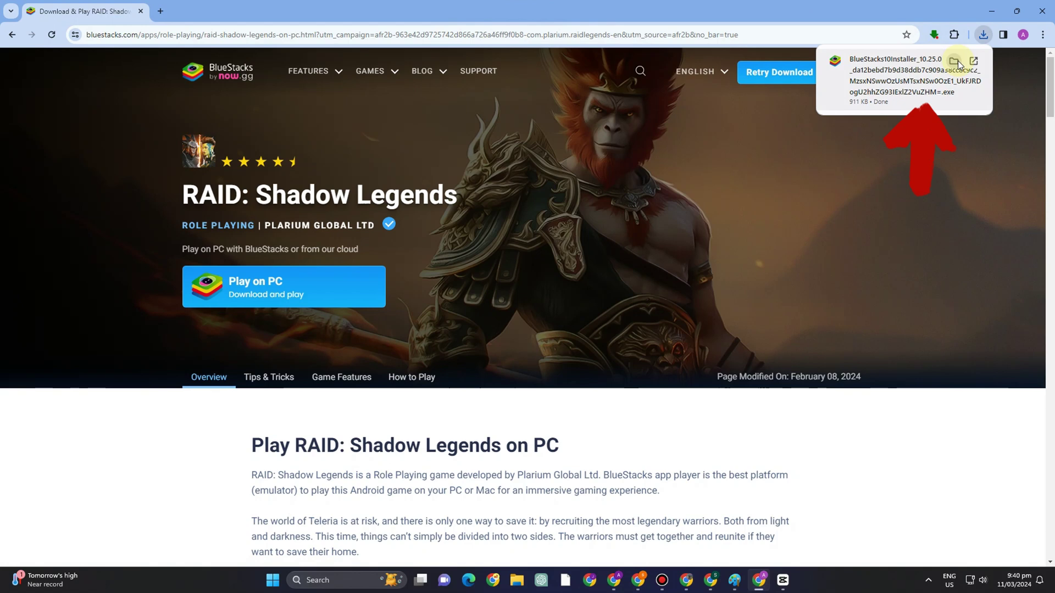
# Run the BlueStacks installer from the Downloads folder using its right-click Open option
pyautogui.click(958, 61)
pyautogui.click(290, 304)
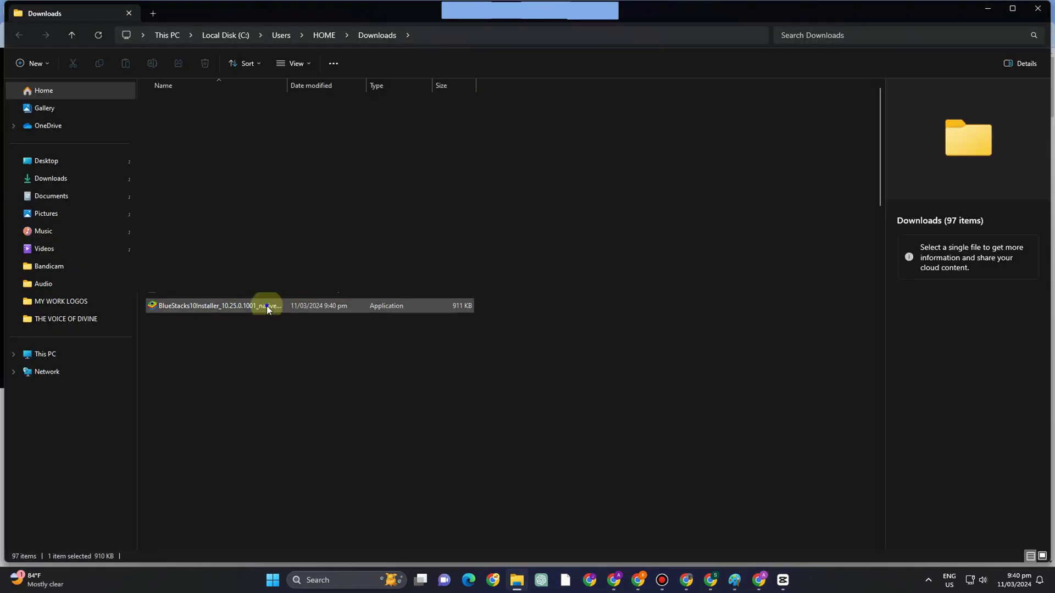
pyautogui.rightClick(265, 306)
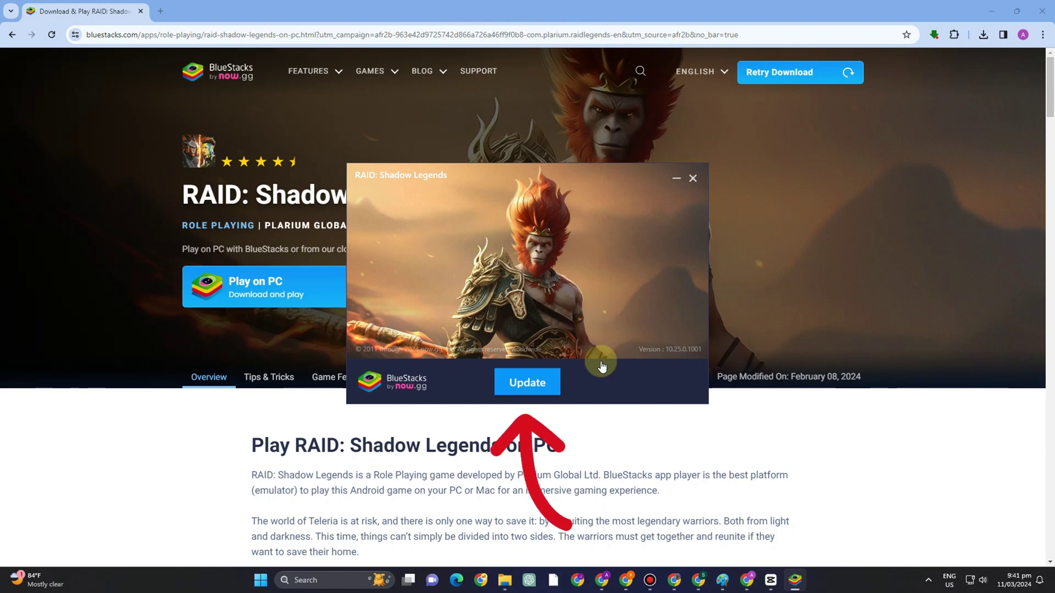
# Start the BlueStacks update, accept the Terms of Use, and let installation finish
pyautogui.click(526, 386)
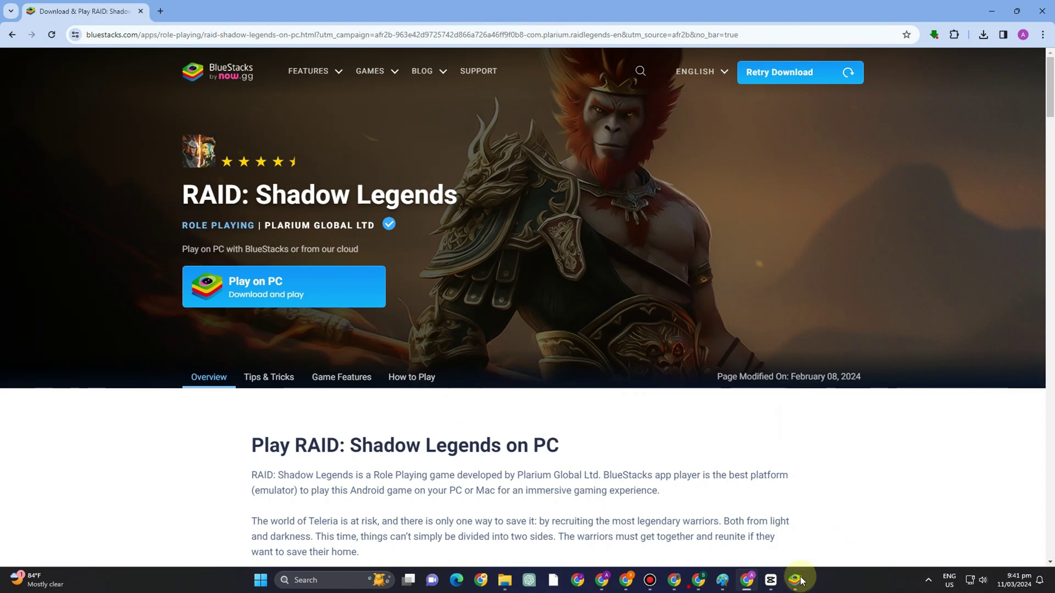
pyautogui.moveTo(797, 581)
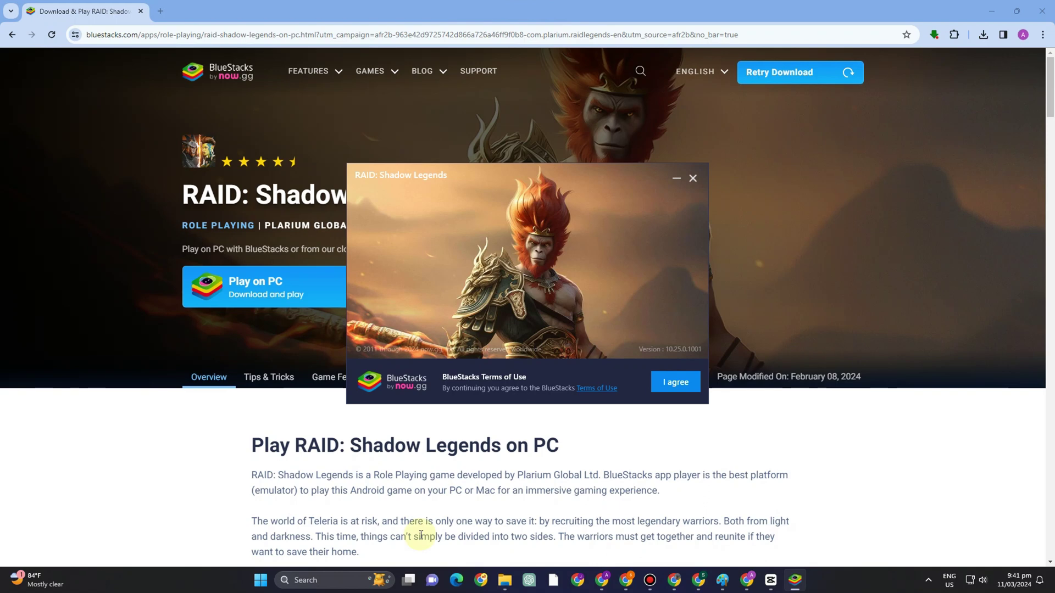
pyautogui.click(802, 324)
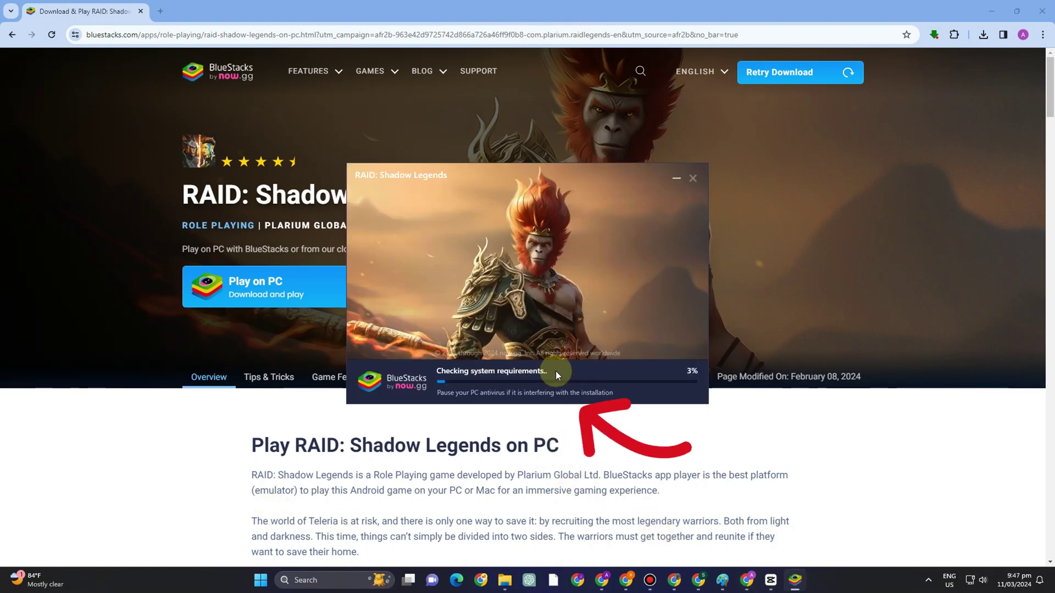
pyautogui.click(728, 306)
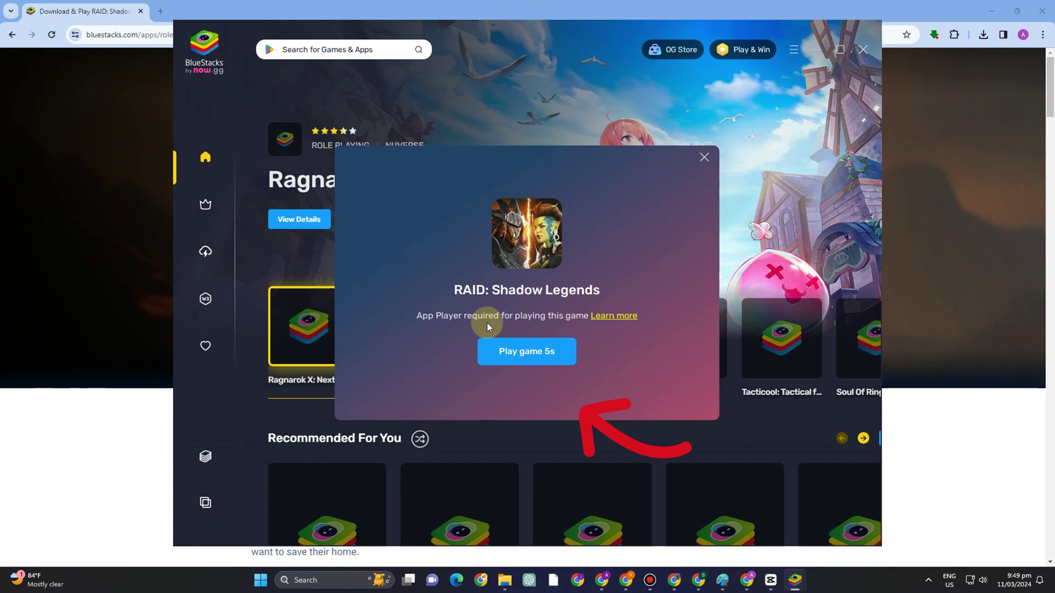
# Dismiss the RAID prompt, search for 'photoroom', and open the Photoroom result
pyautogui.click(704, 157)
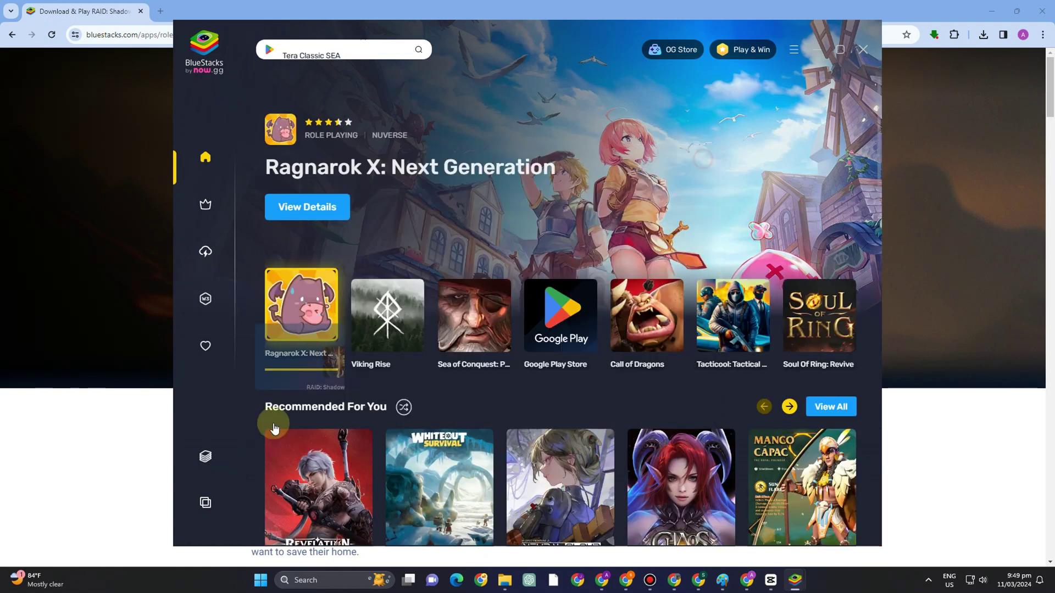
pyautogui.click(500, 304)
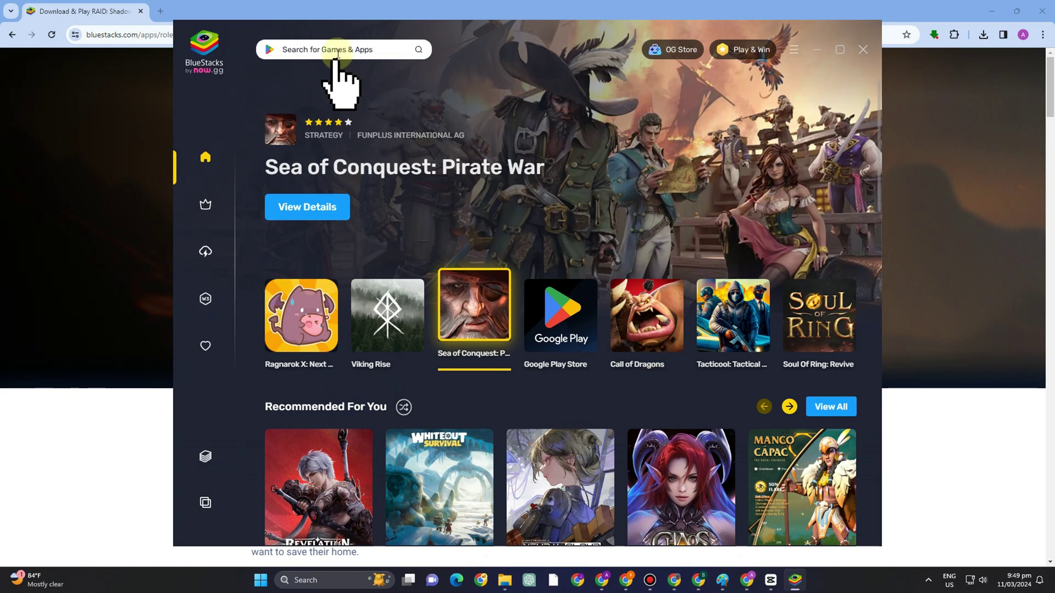
pyautogui.click(337, 51)
pyautogui.write('photor')
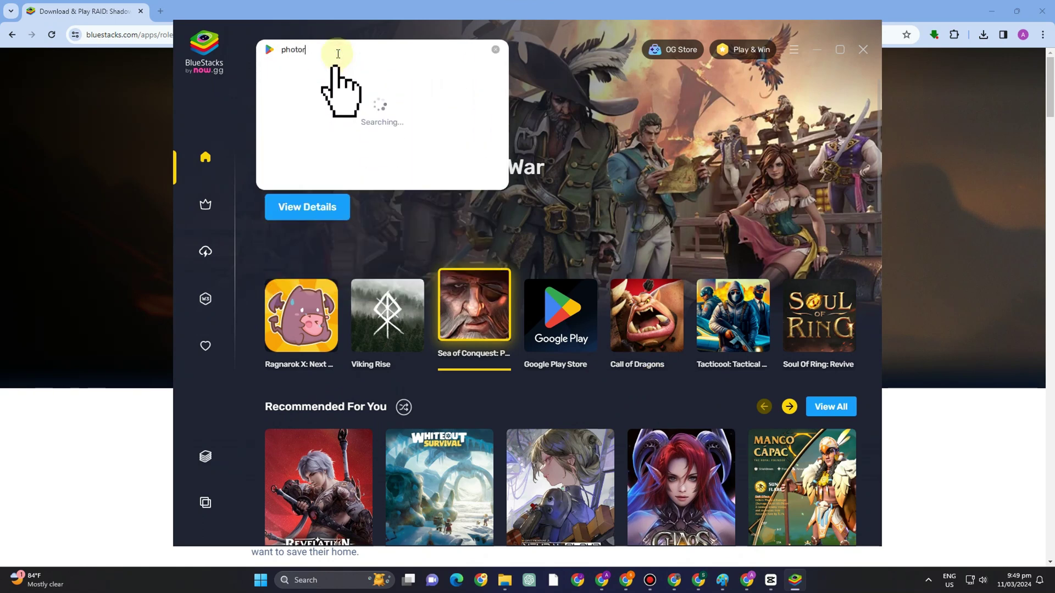
pyautogui.write('oom')
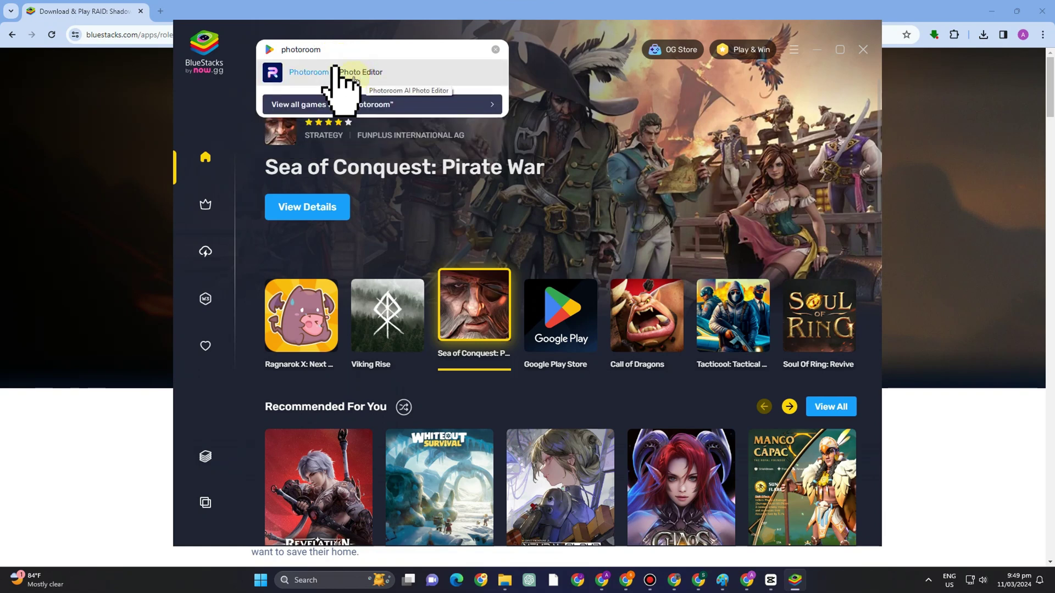
pyautogui.click(321, 81)
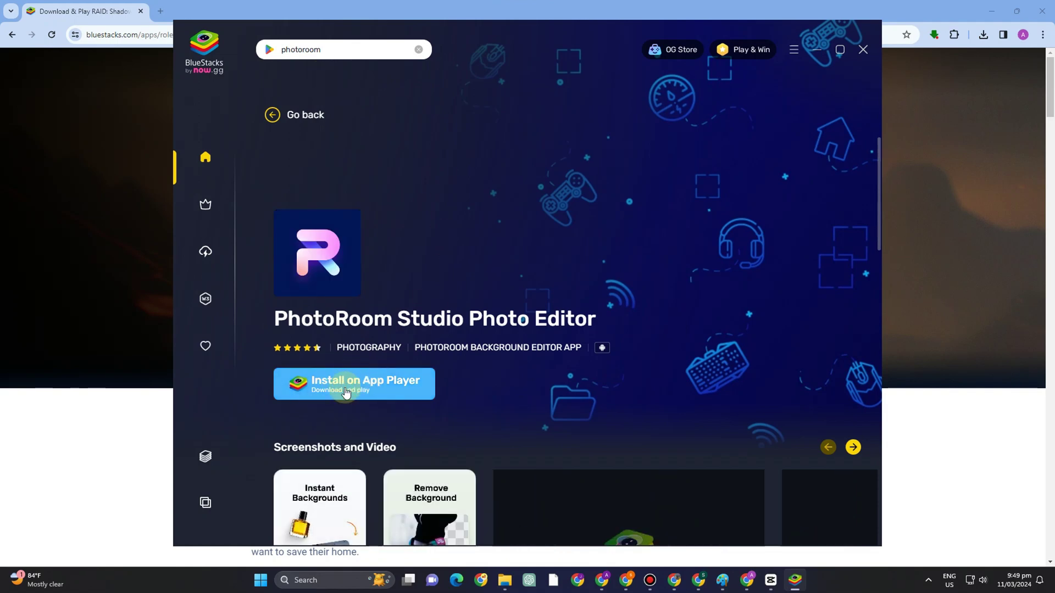
# Install Photoroom AI Photo Editor from its Google Play page in App Player
pyautogui.click(368, 380)
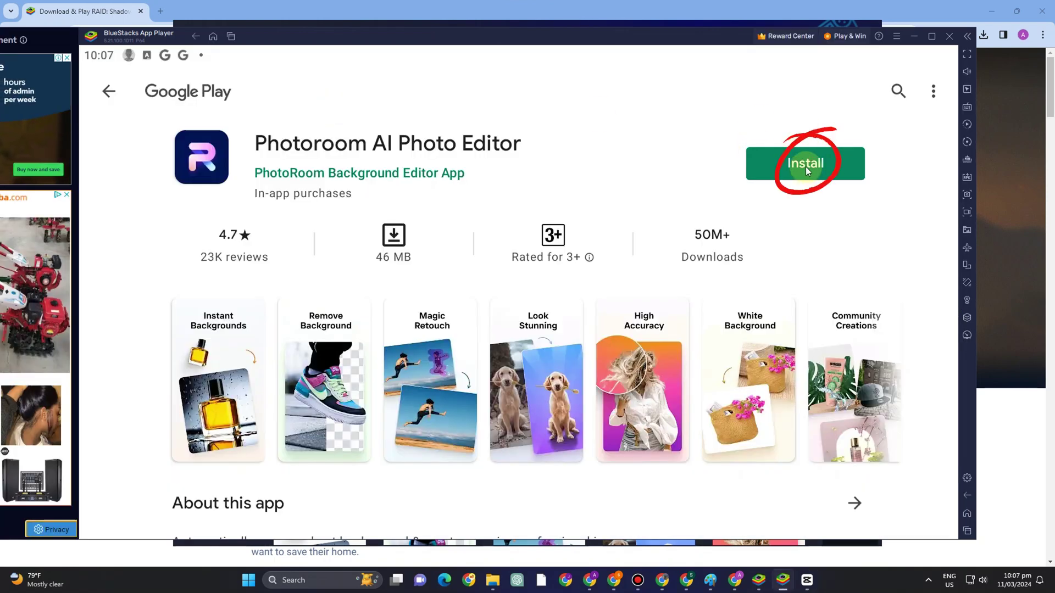
pyautogui.click(801, 165)
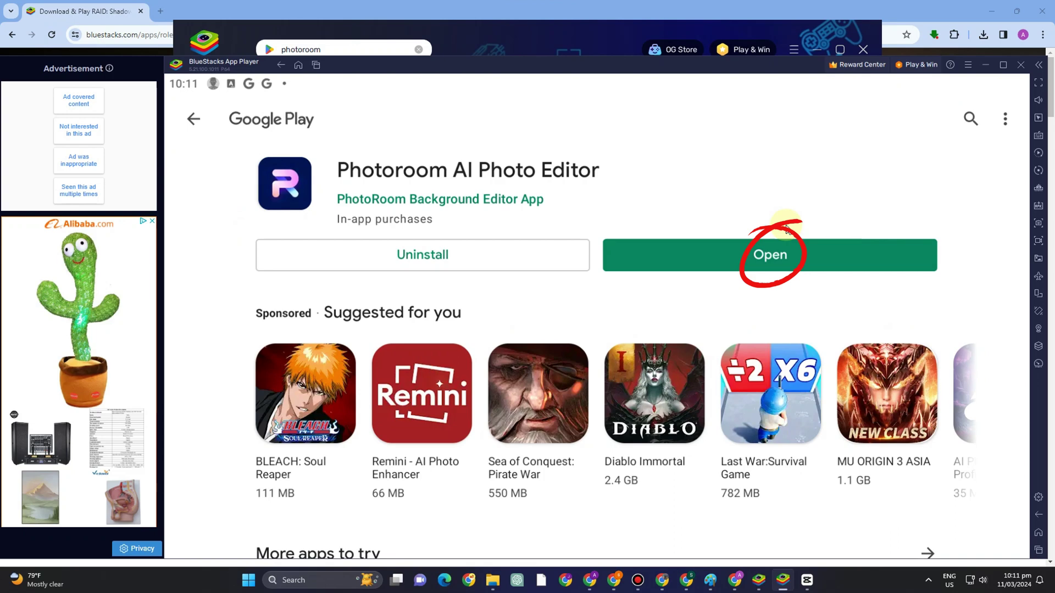
# Launch Photoroom and begin setup from its welcome screen
pyautogui.click(770, 260)
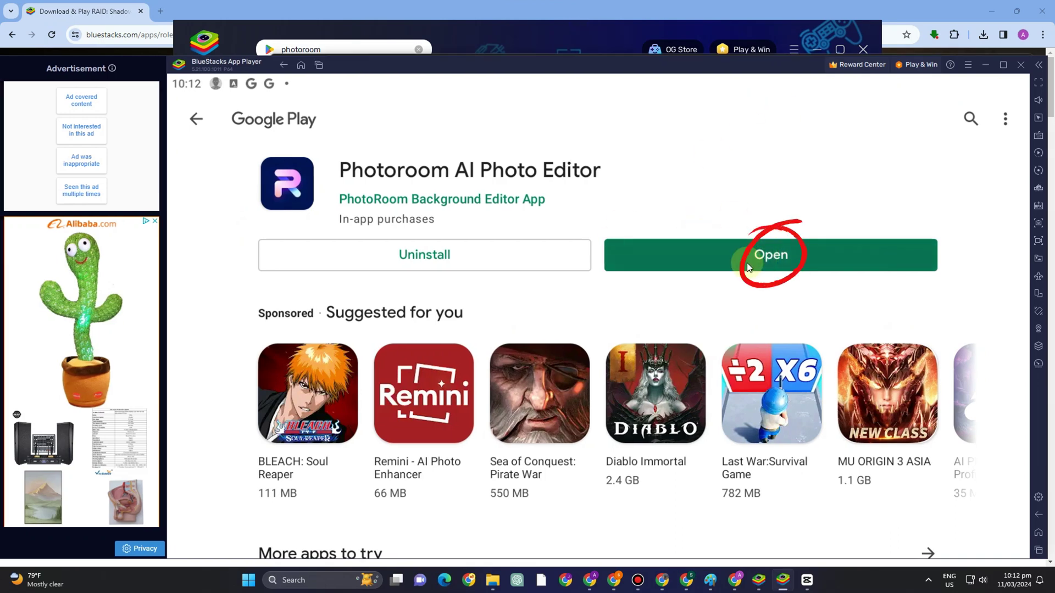
pyautogui.click(770, 262)
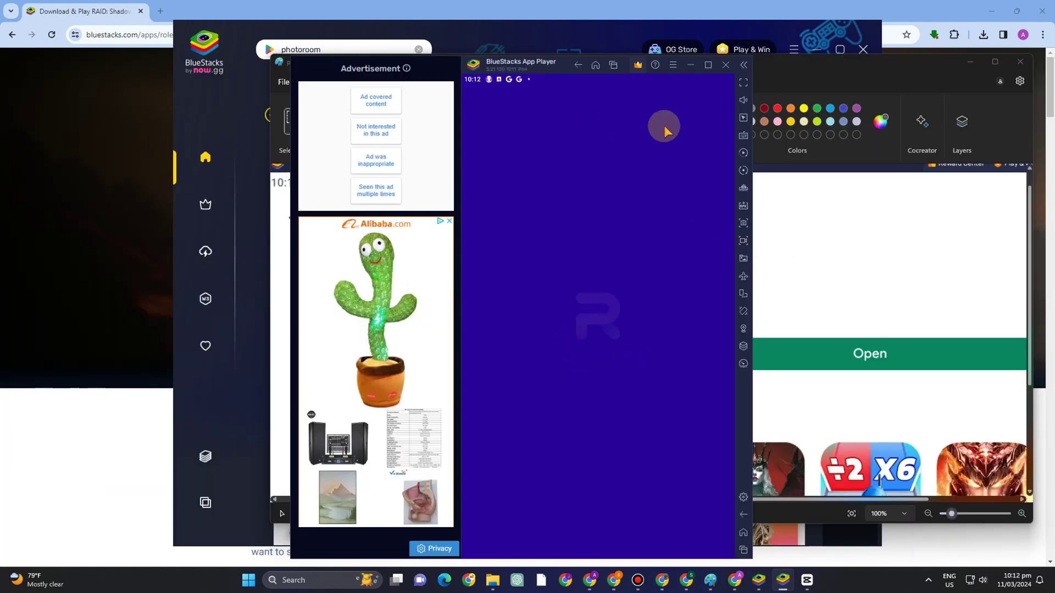
pyautogui.click(961, 64)
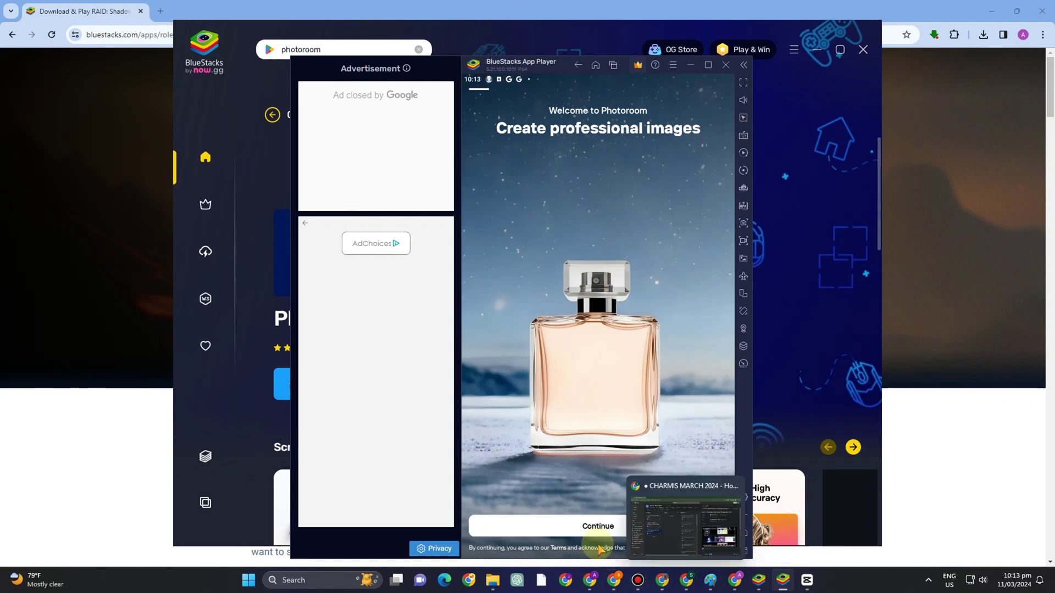
pyautogui.click(580, 526)
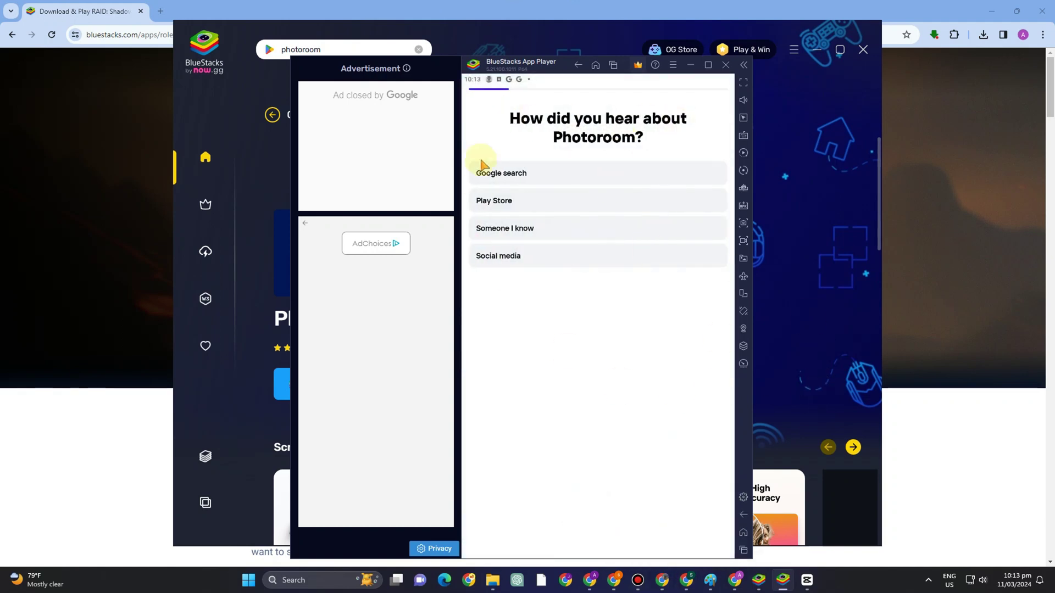
# Answer the survey with Google search, Personal use, social media and YouTube, then choose a photo
pyautogui.click(526, 175)
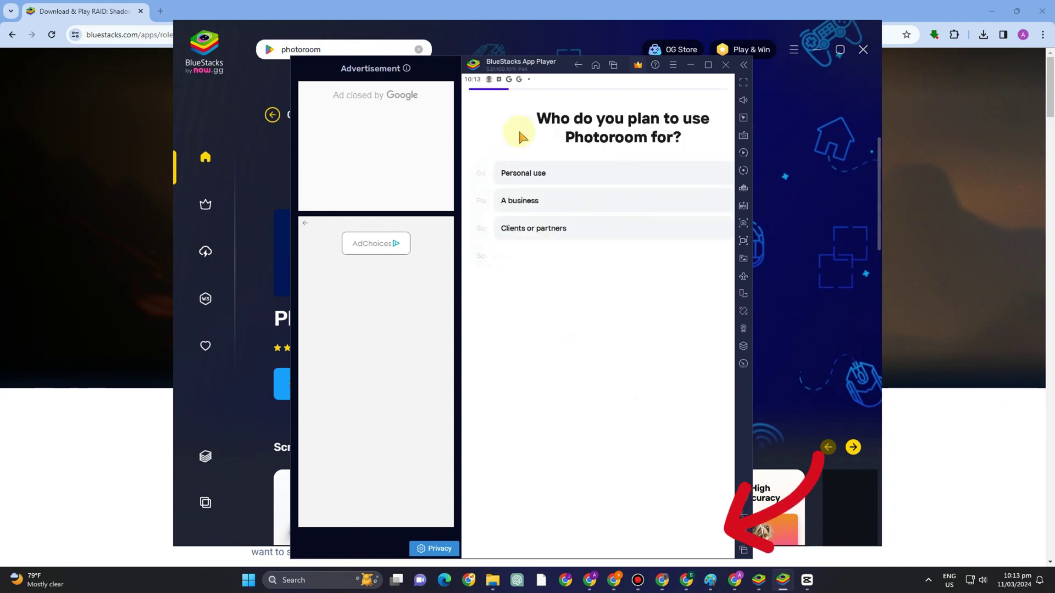
pyautogui.click(538, 169)
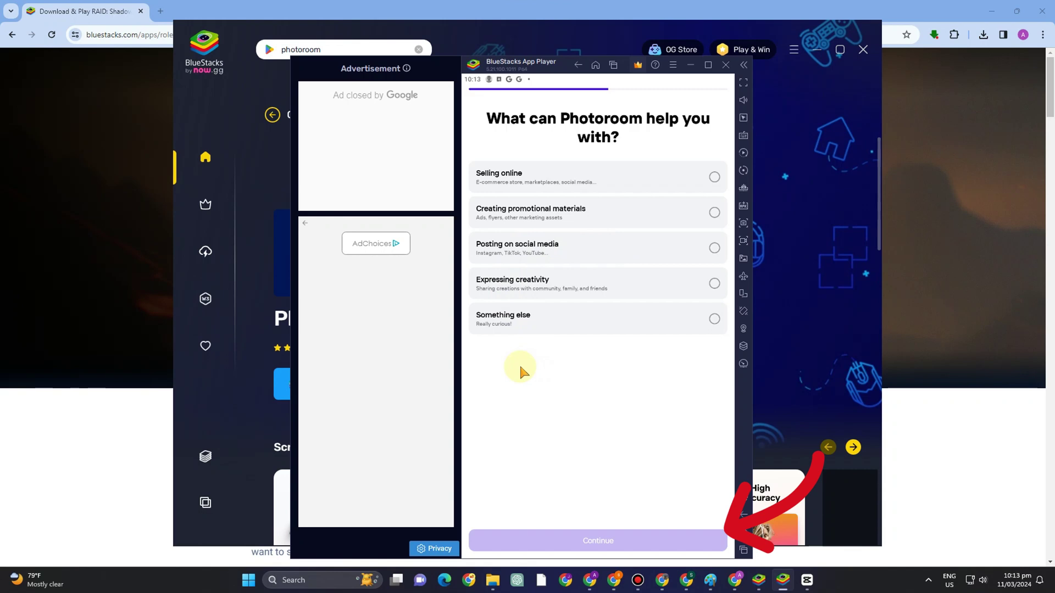
pyautogui.click(709, 249)
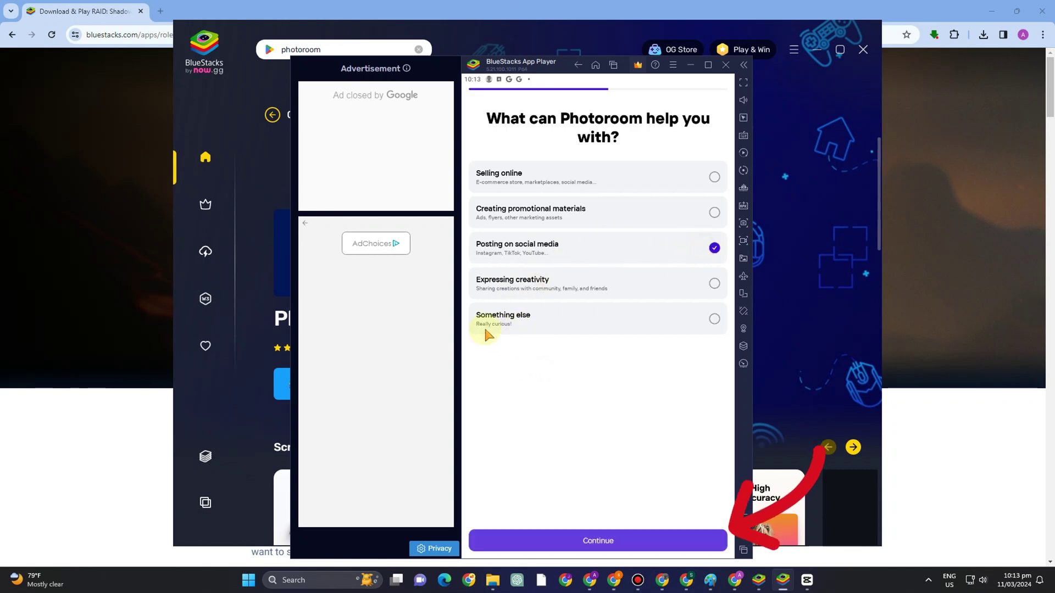
pyautogui.click(588, 543)
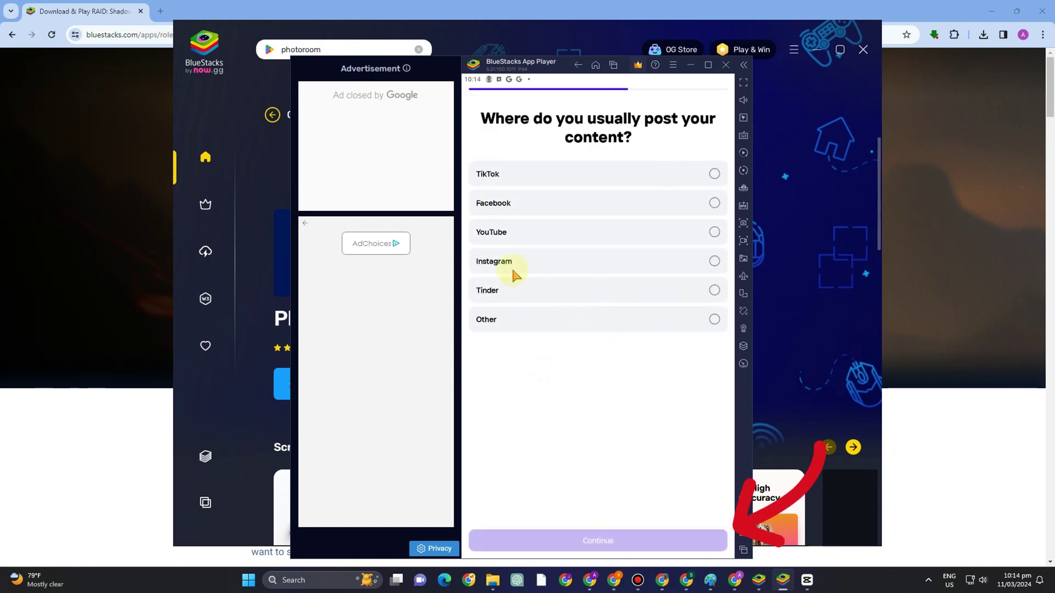
pyautogui.click(713, 236)
pyautogui.click(522, 540)
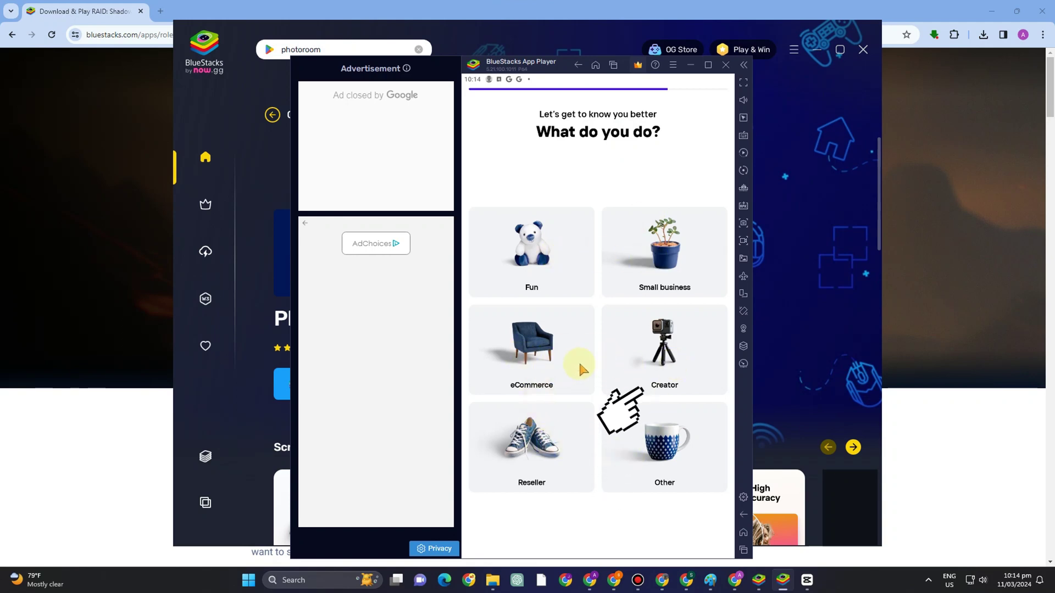
pyautogui.click(532, 301)
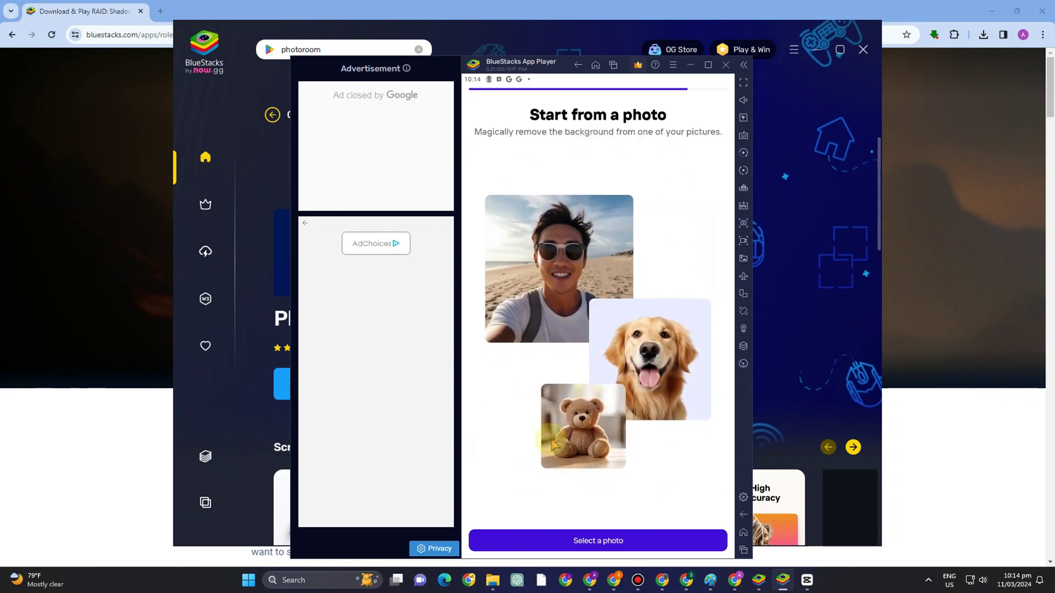
pyautogui.click(608, 543)
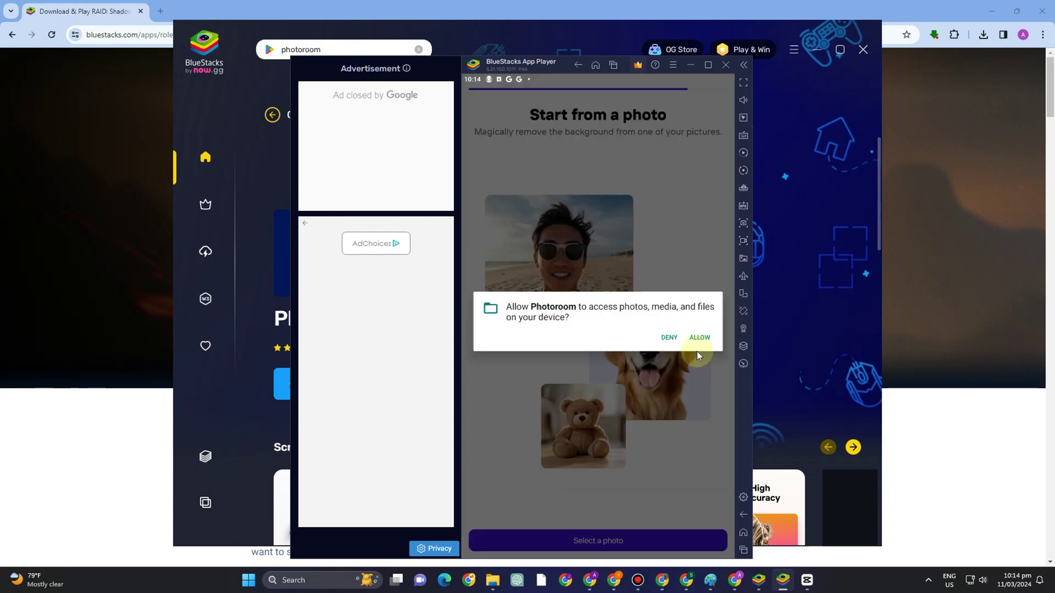
# Allow Photoroom access to photos and files, then back out to the Create home screen
pyautogui.click(706, 341)
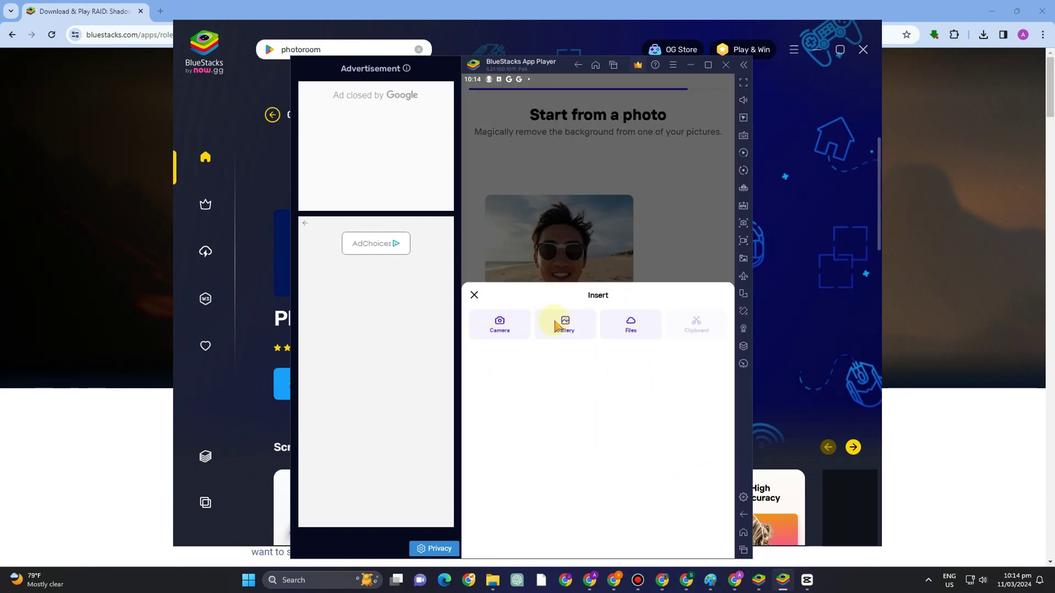
pyautogui.click(609, 325)
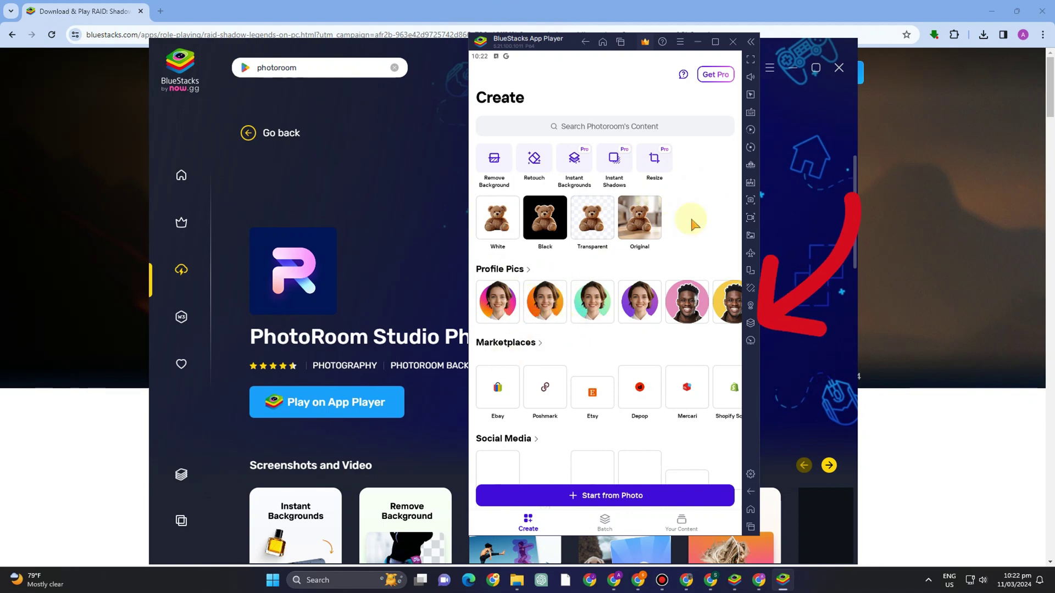
pyautogui.scroll(-3, 551, 339)
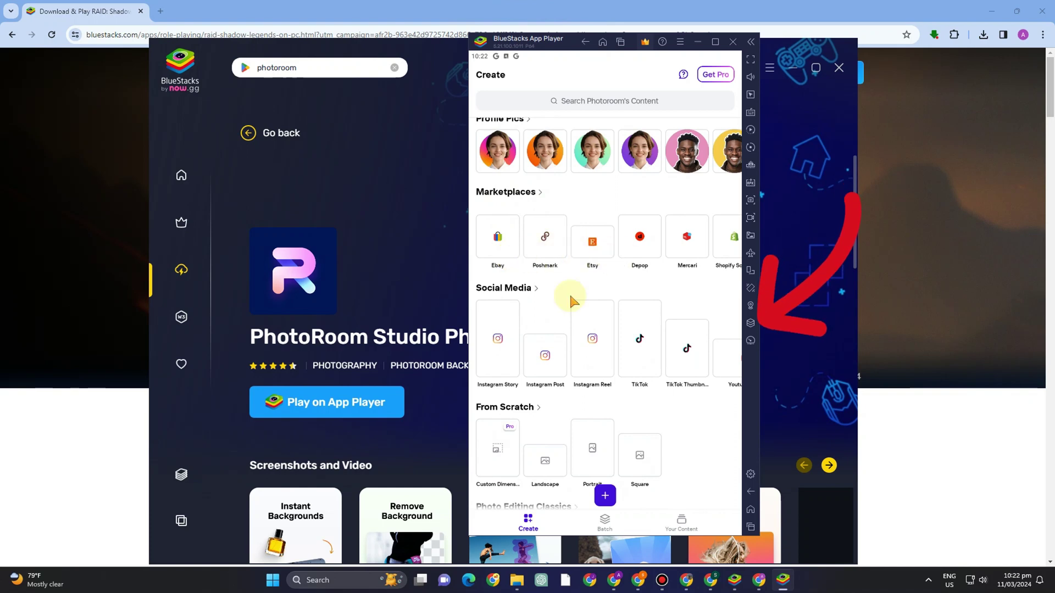
pyautogui.scroll(-3, 570, 297)
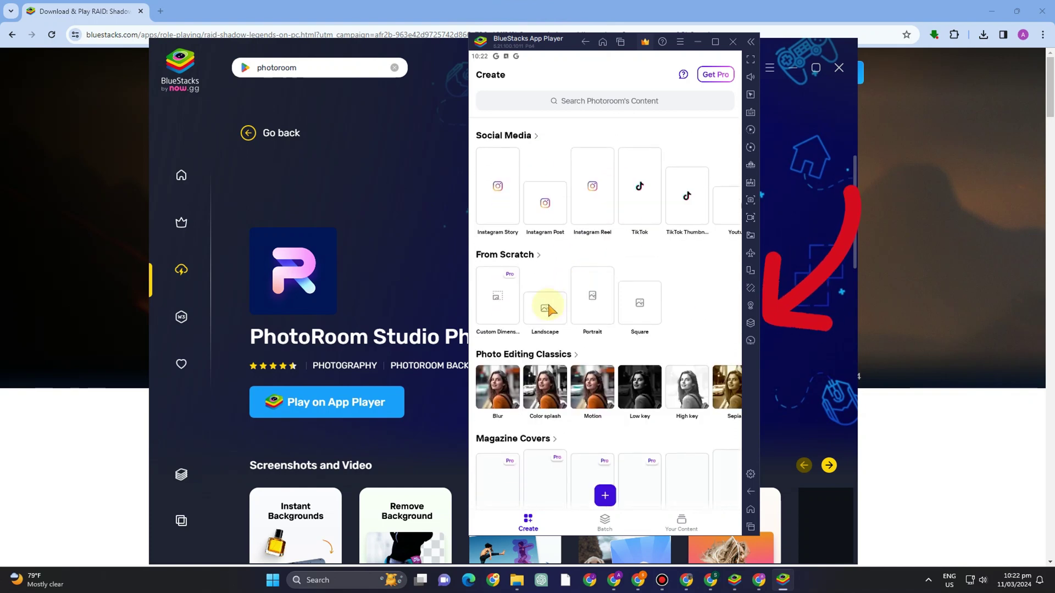
pyautogui.scroll(-1, 541, 200)
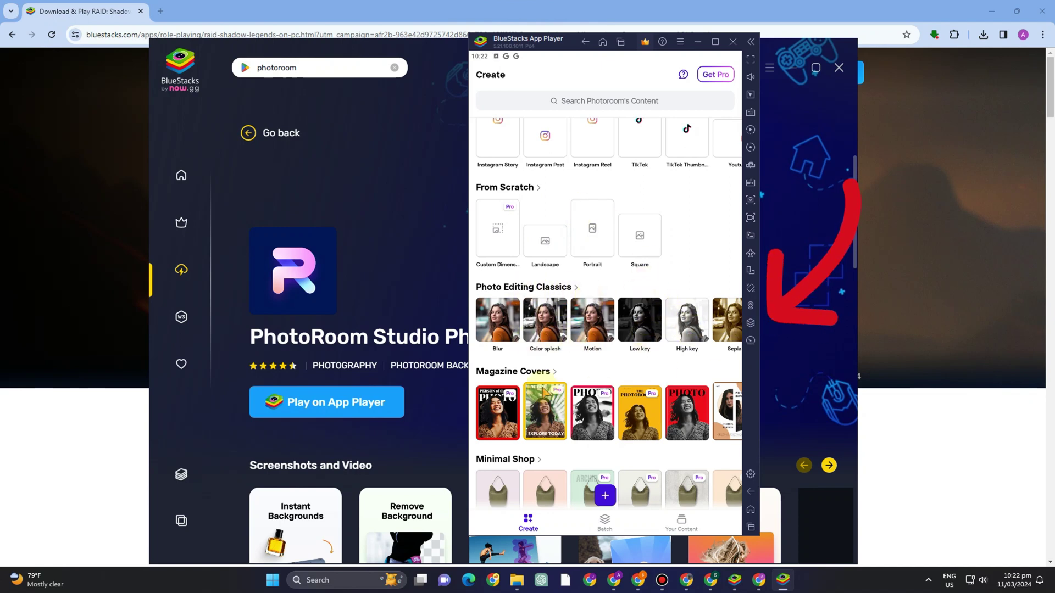
pyautogui.scroll(-3, 526, 366)
pyautogui.scroll(-2, 543, 258)
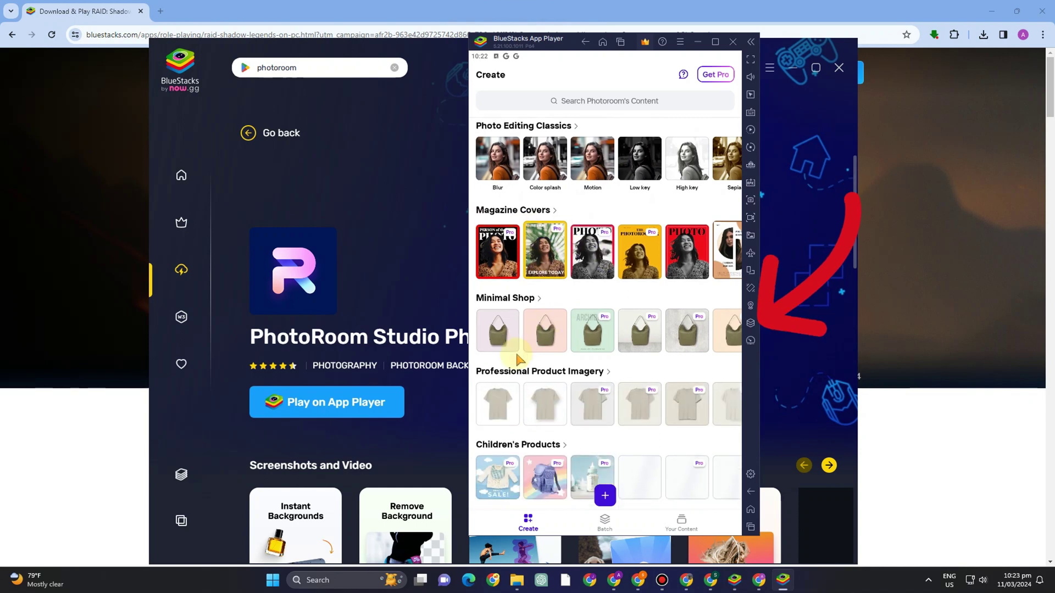
pyautogui.scroll(-5, 545, 254)
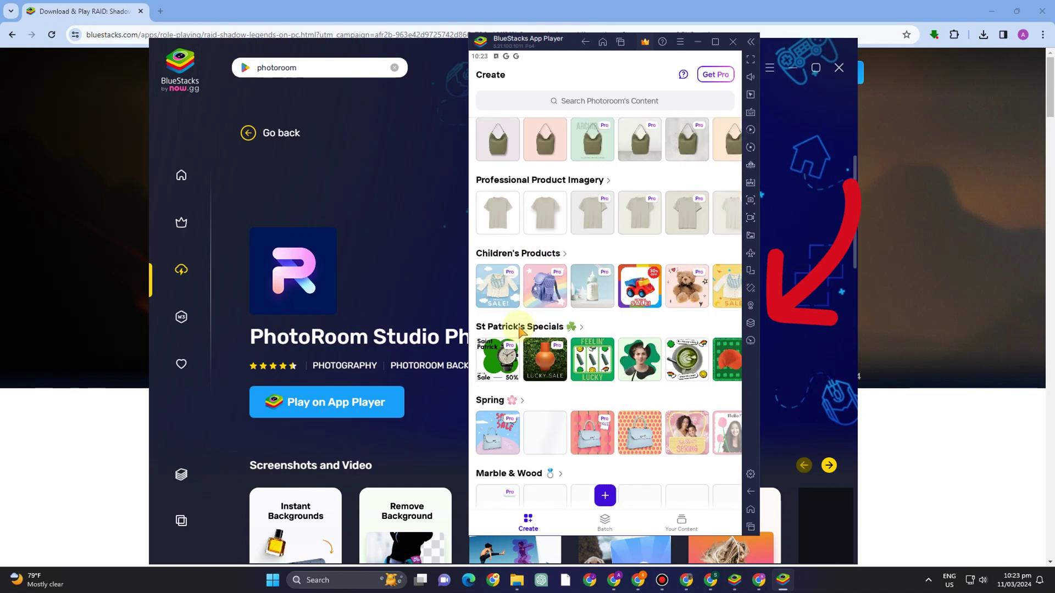
pyautogui.scroll(-1, 528, 349)
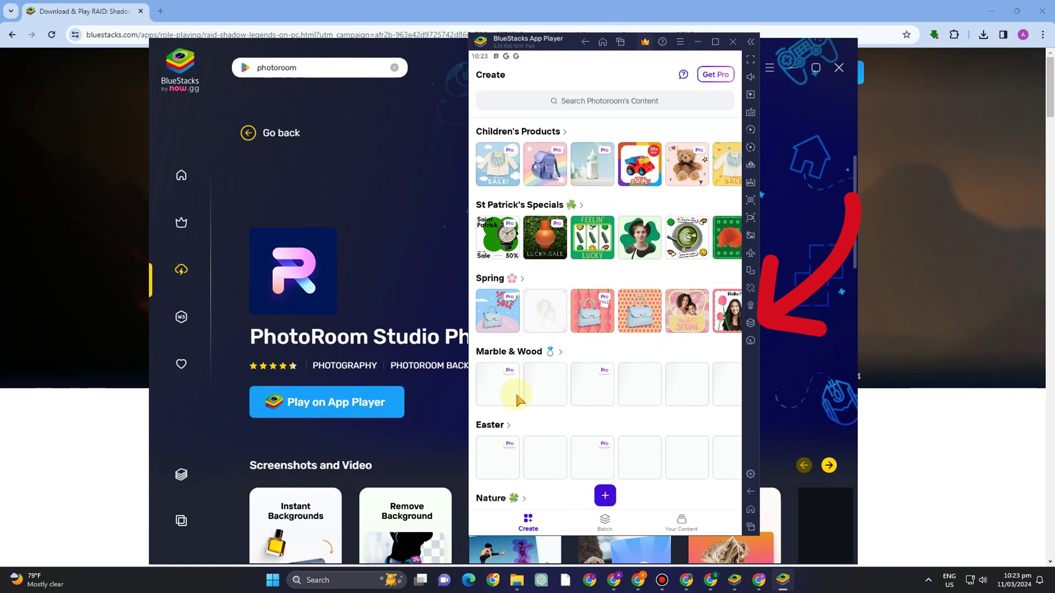
pyautogui.scroll(-7, 549, 395)
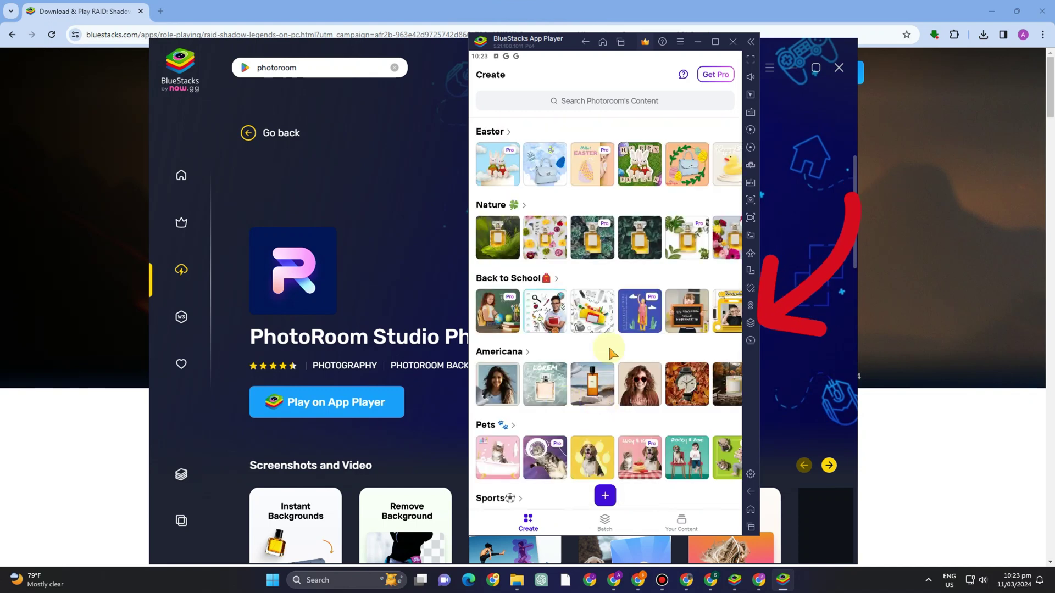
pyautogui.scroll(3, 608, 345)
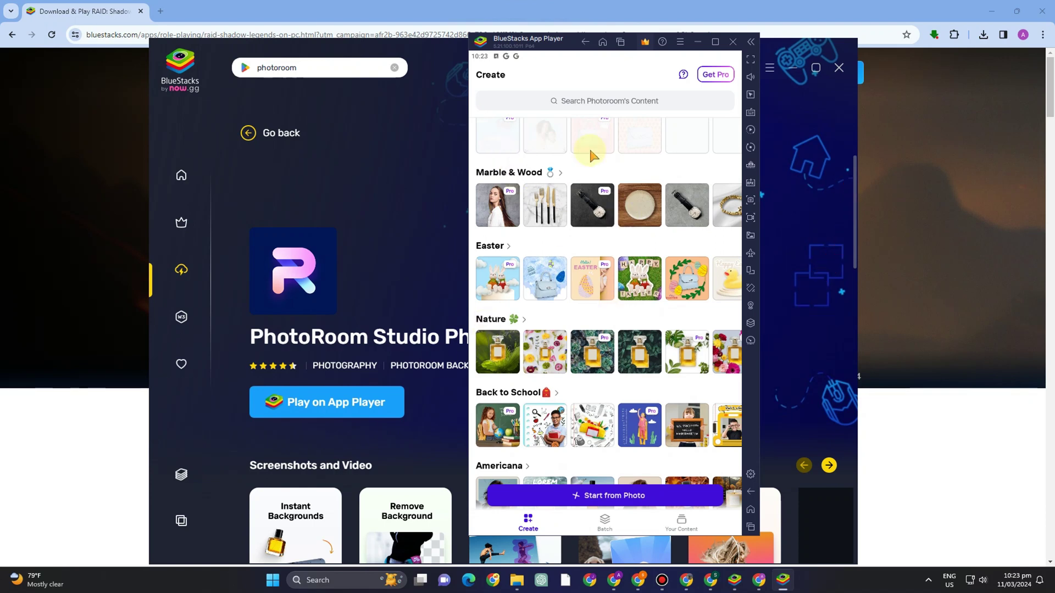
pyautogui.scroll(5, 564, 144)
pyautogui.scroll(3, 533, 173)
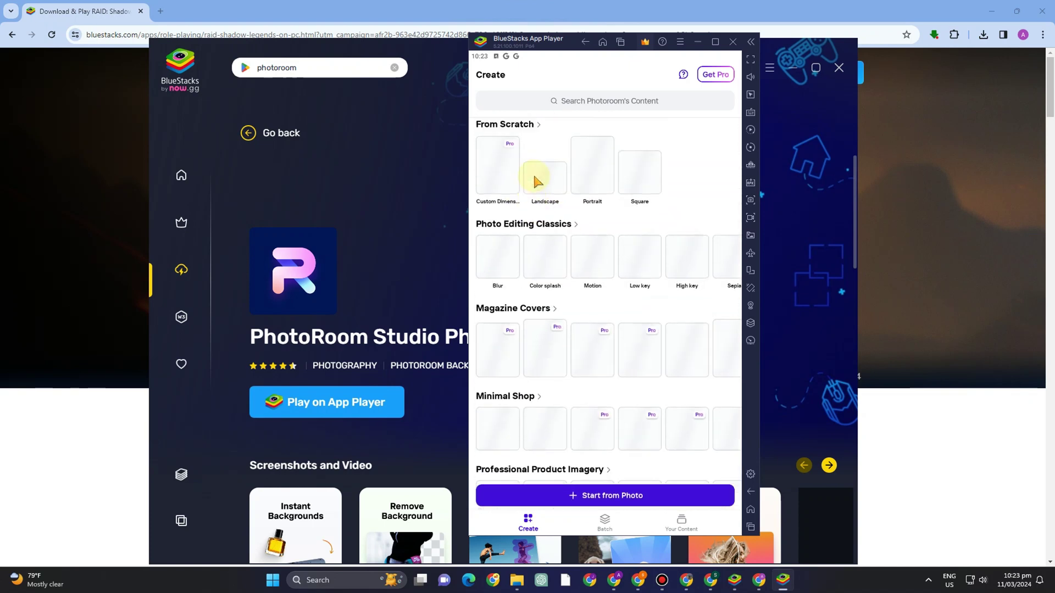
pyautogui.scroll(3, 545, 201)
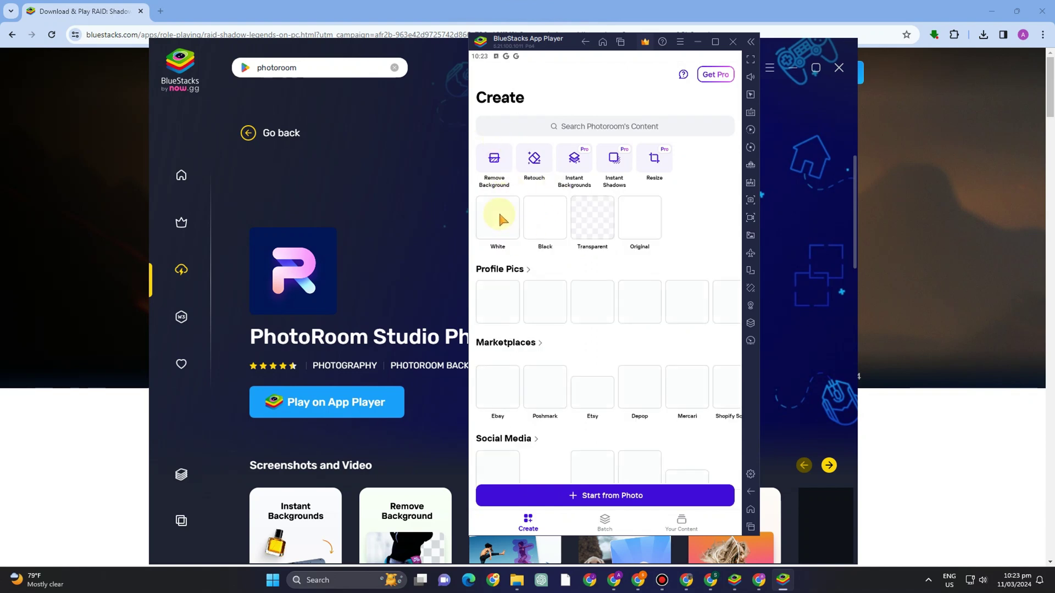
# Start a White background edit and import the puppy photo from Files
pyautogui.click(500, 220)
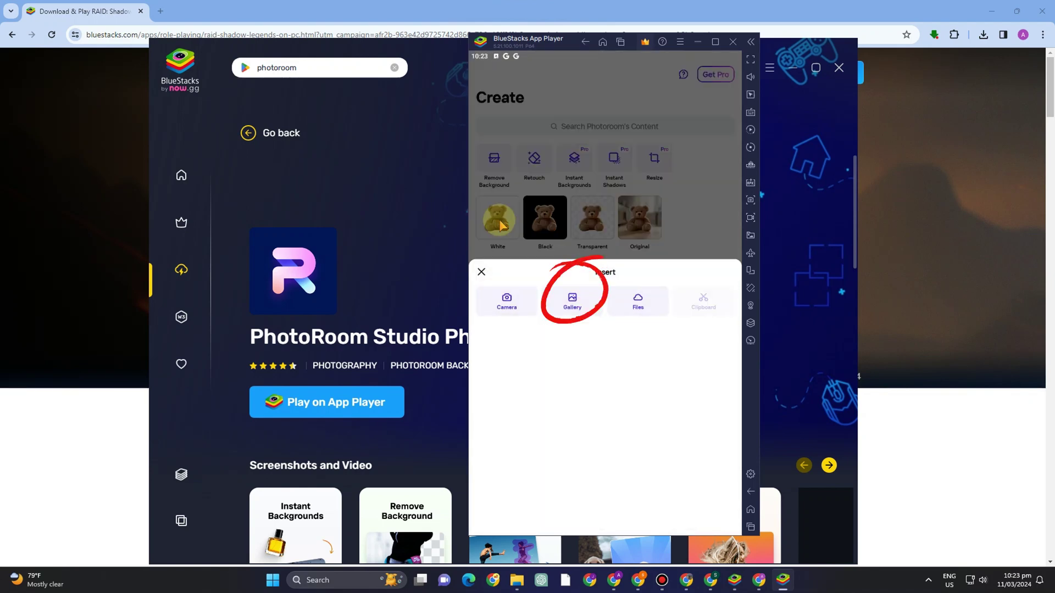
pyautogui.click(637, 299)
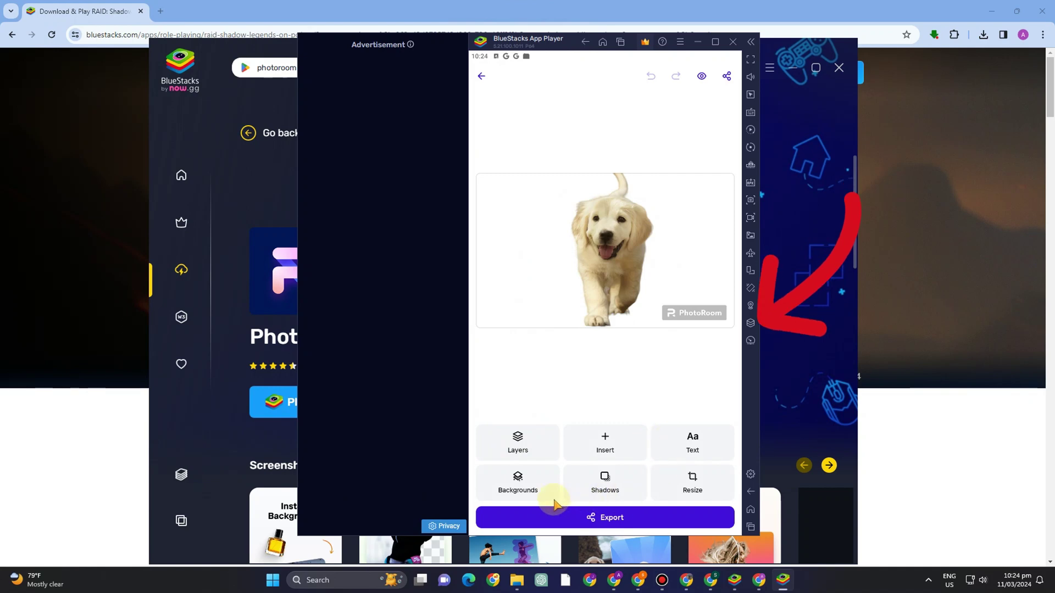
# Open Instant Backgrounds and try a trending scene, closing the Pro paywall
pyautogui.click(516, 482)
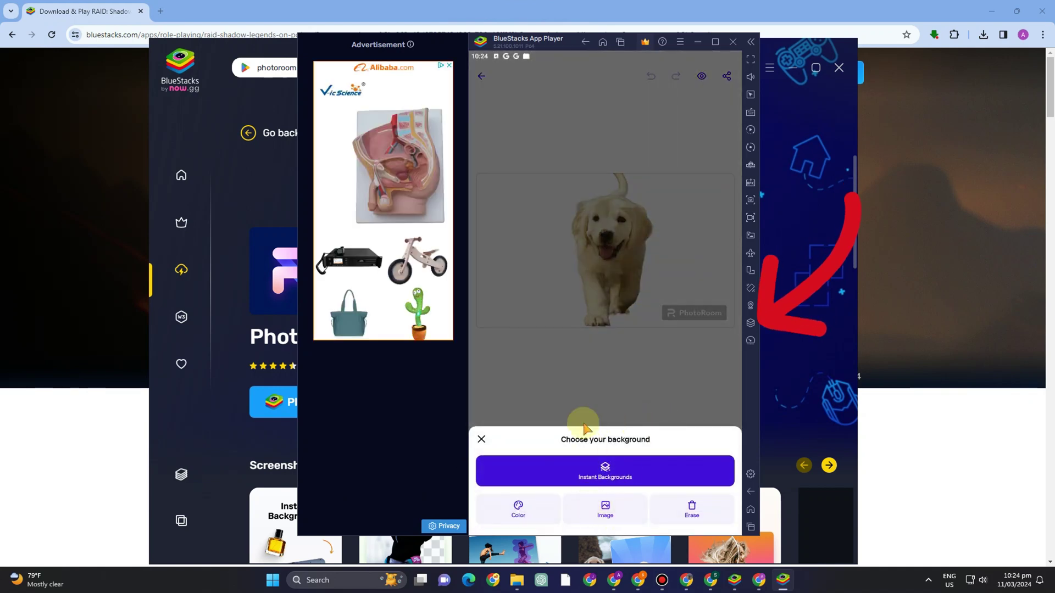
pyautogui.click(604, 470)
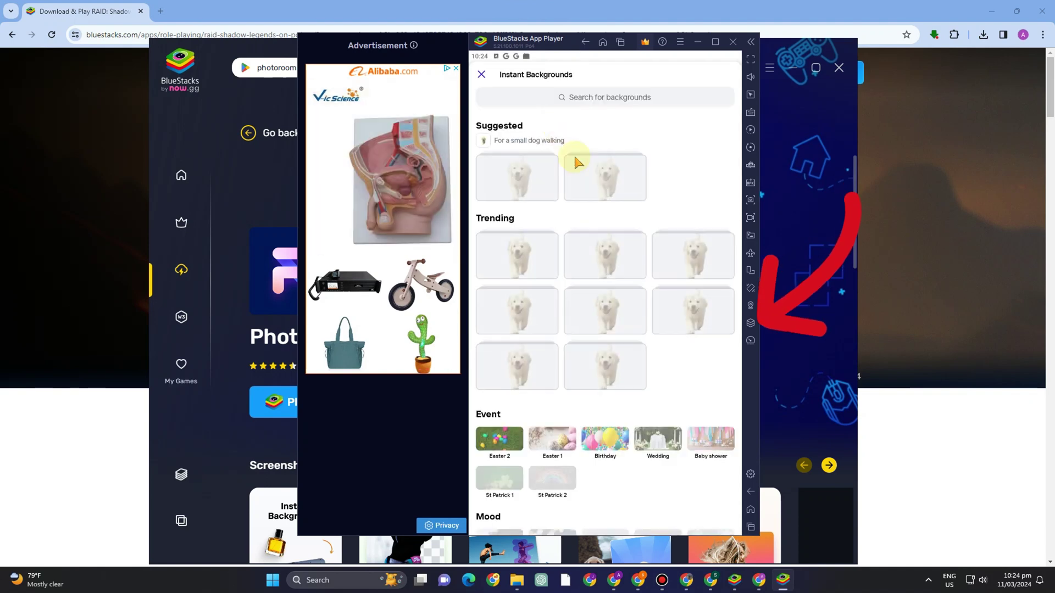
pyautogui.click(556, 256)
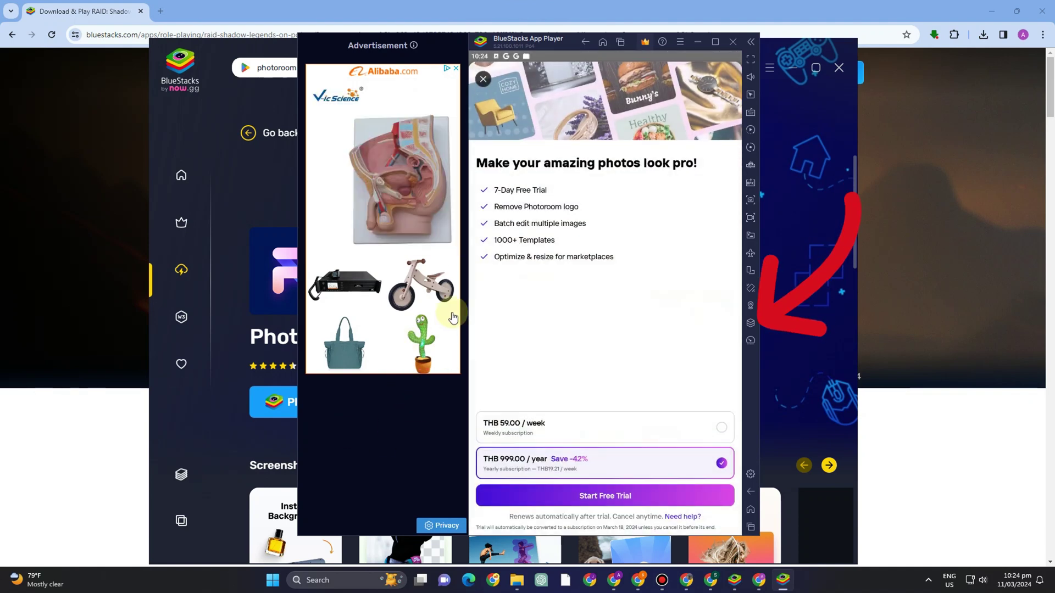
pyautogui.click(483, 81)
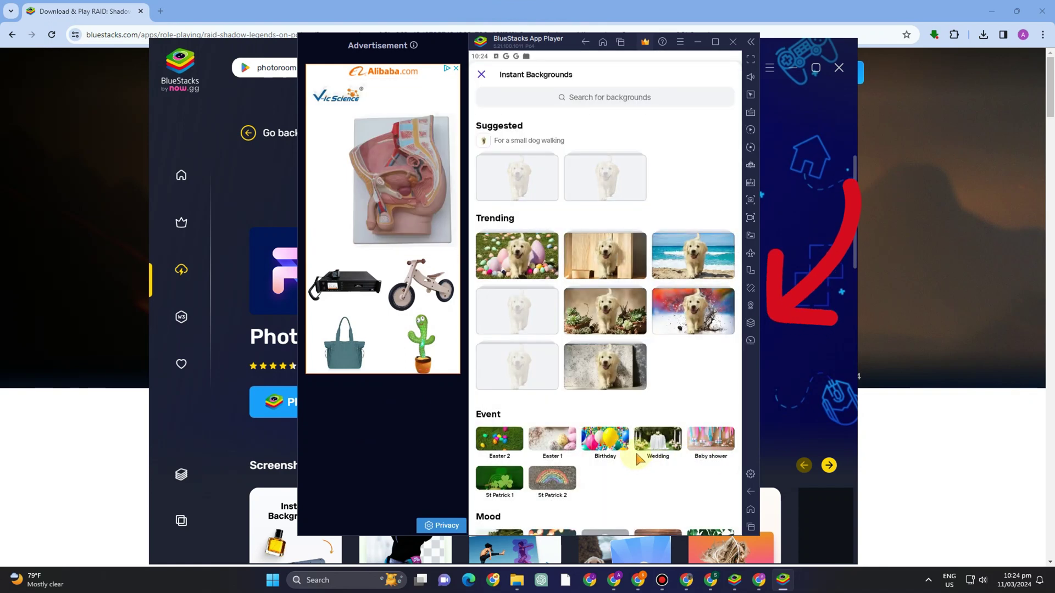
# Try the Minimalist and a suggested scene, dismissing each subscription offer
pyautogui.scroll(-3, 634, 450)
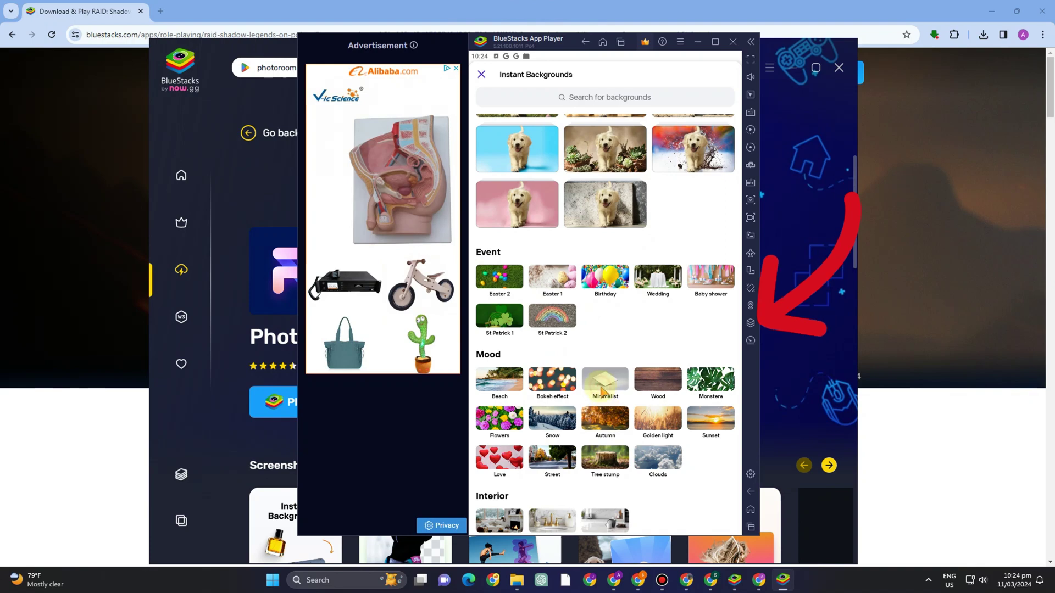
pyautogui.click(603, 391)
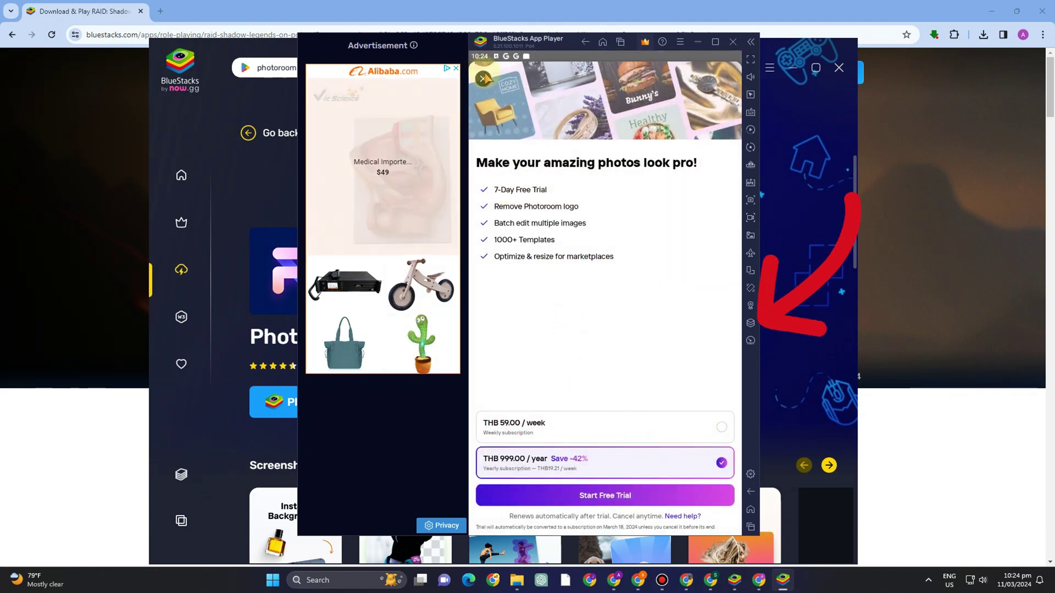
pyautogui.click(483, 79)
pyautogui.scroll(10, 657, 271)
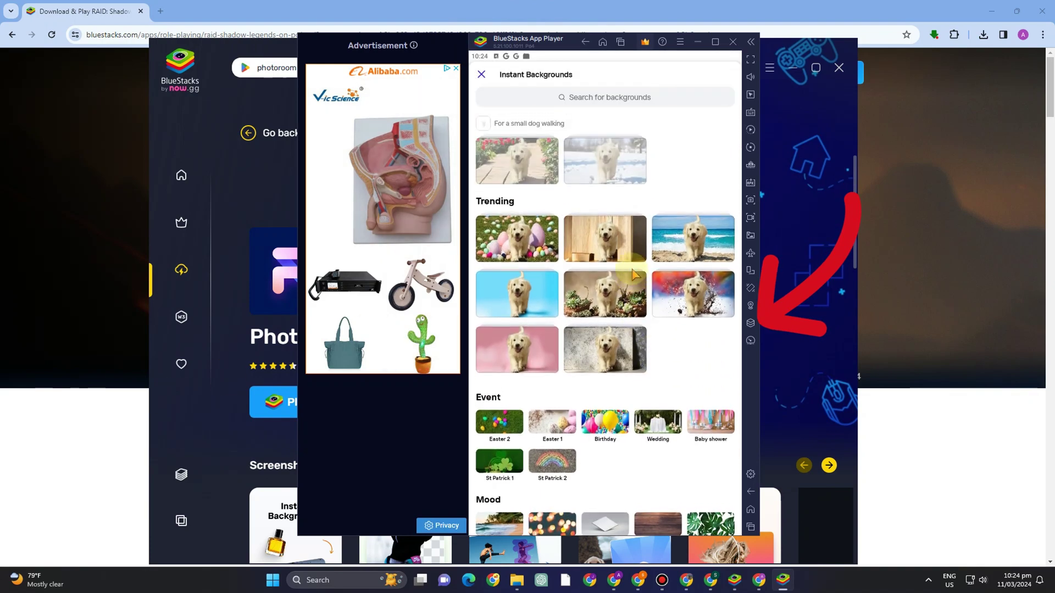
pyautogui.scroll(-5, 576, 390)
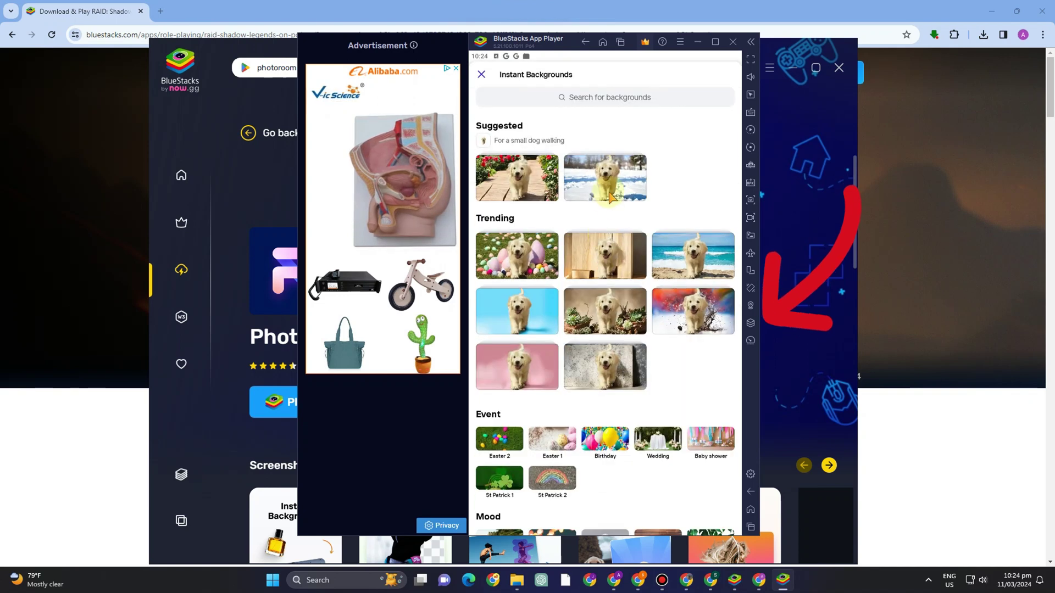
pyautogui.click(633, 391)
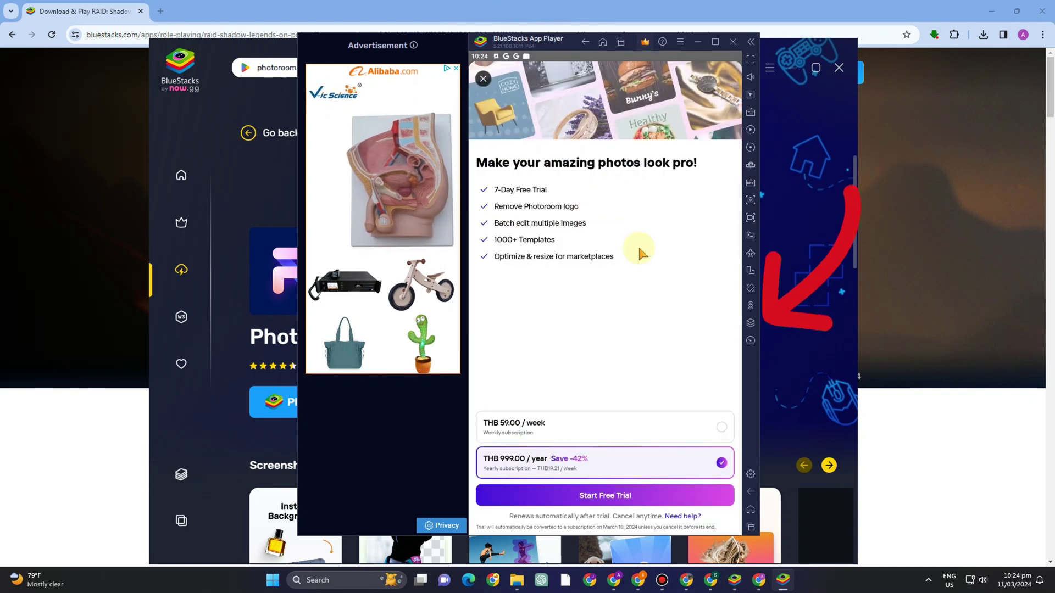
pyautogui.press('Escape')
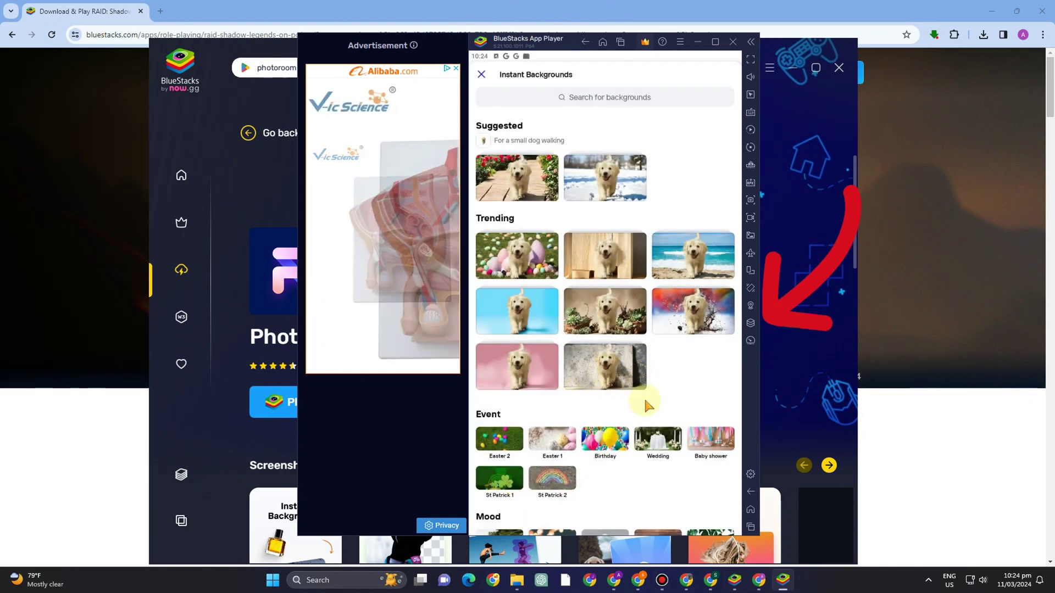
pyautogui.scroll(5, 646, 401)
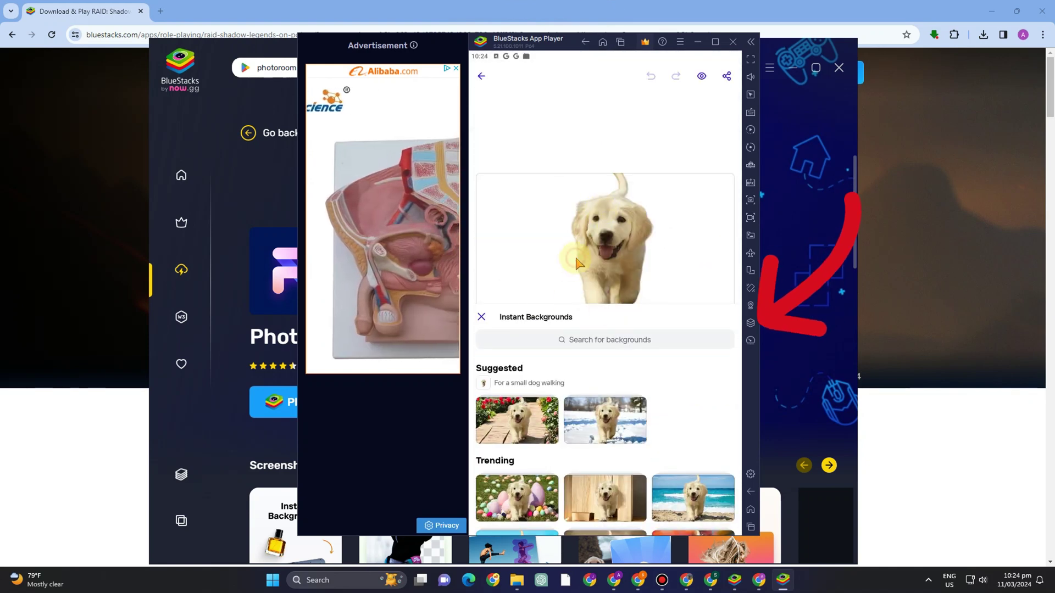
# Close Instant Backgrounds and pick green from the full background colour palette
pyautogui.click(482, 316)
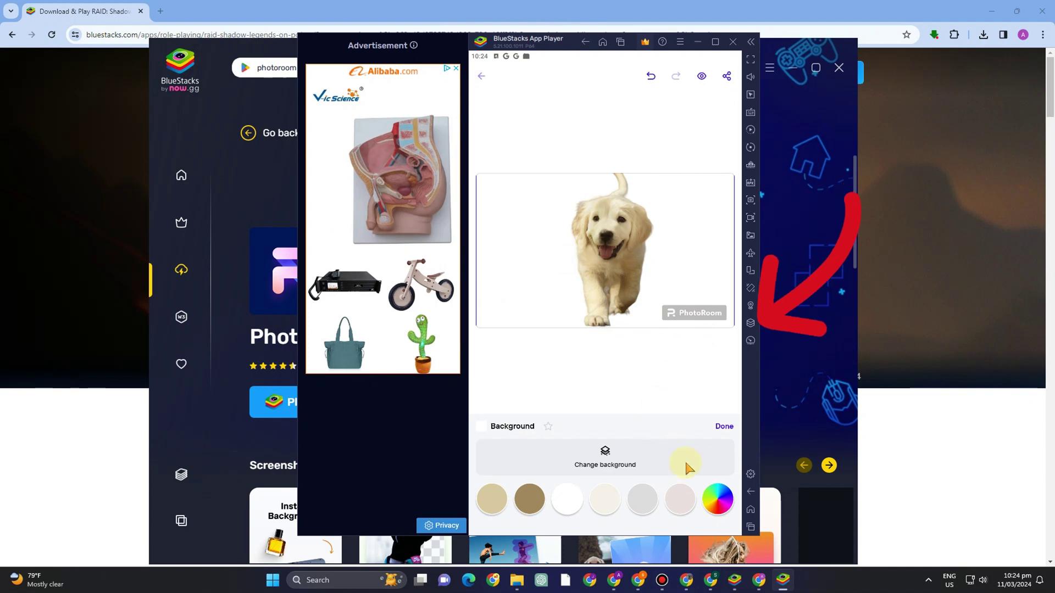
pyautogui.click(708, 500)
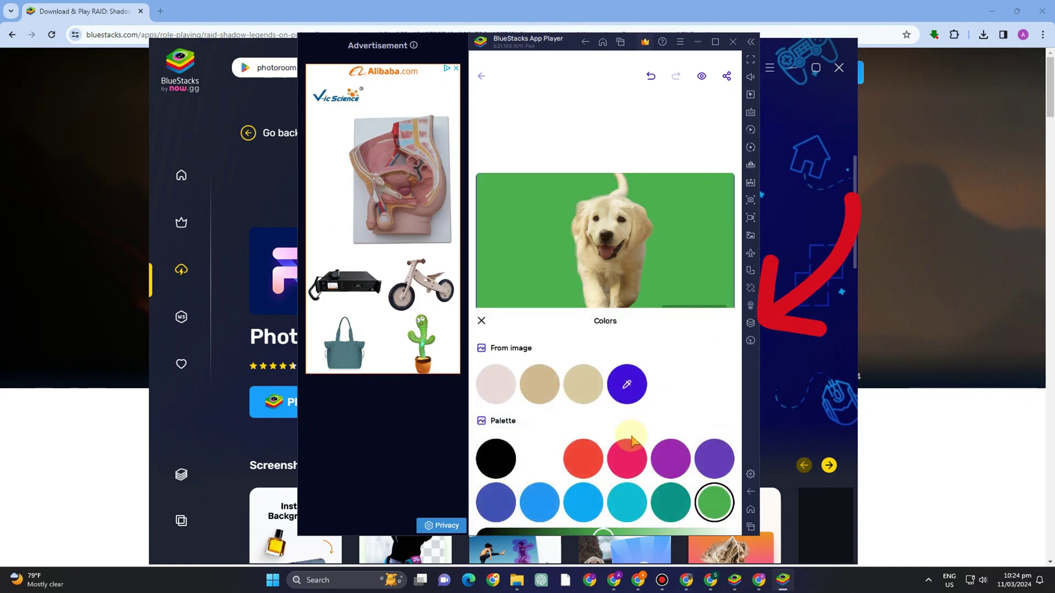